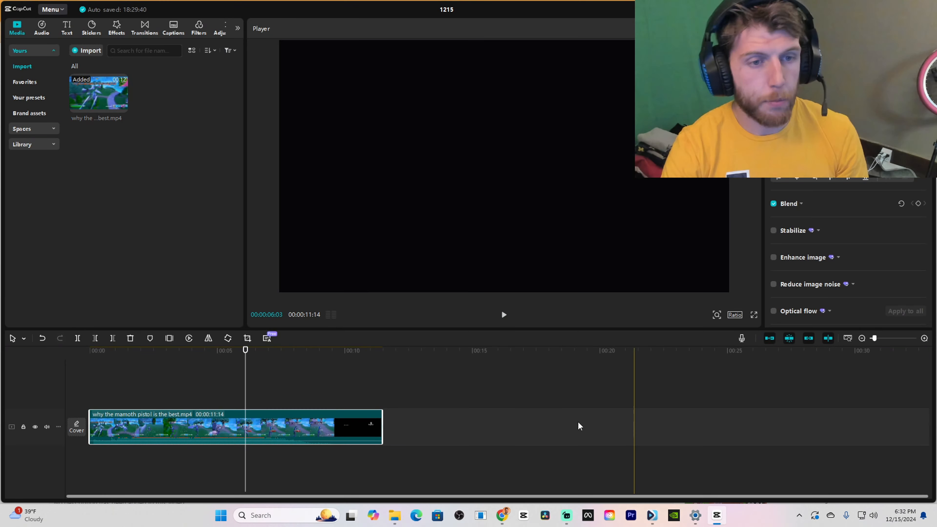
# Play the gameplay clip through from the start, replaying the elimination moment to judge which part is worth keeping
pyautogui.moveTo(245, 350); pyautogui.dragTo(51, 362)
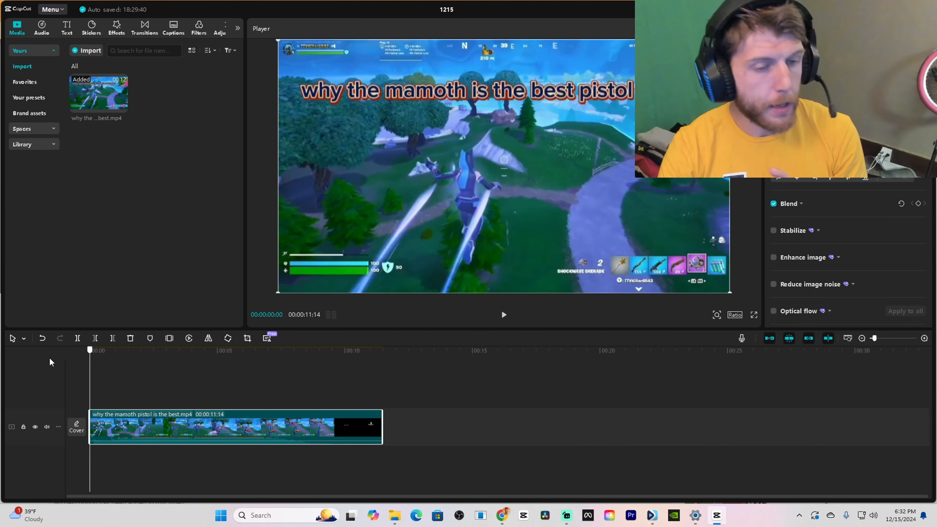
pyautogui.click(180, 365)
pyautogui.press('space')
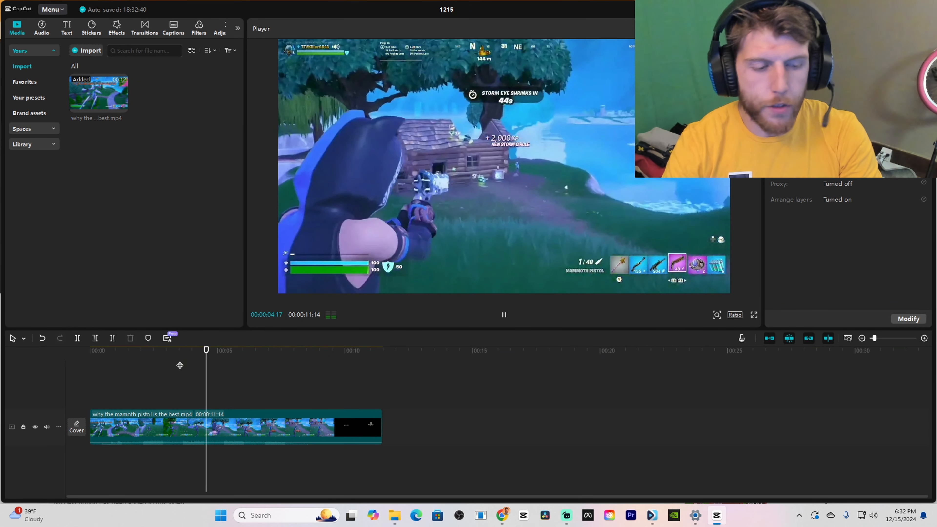
pyautogui.press('space')
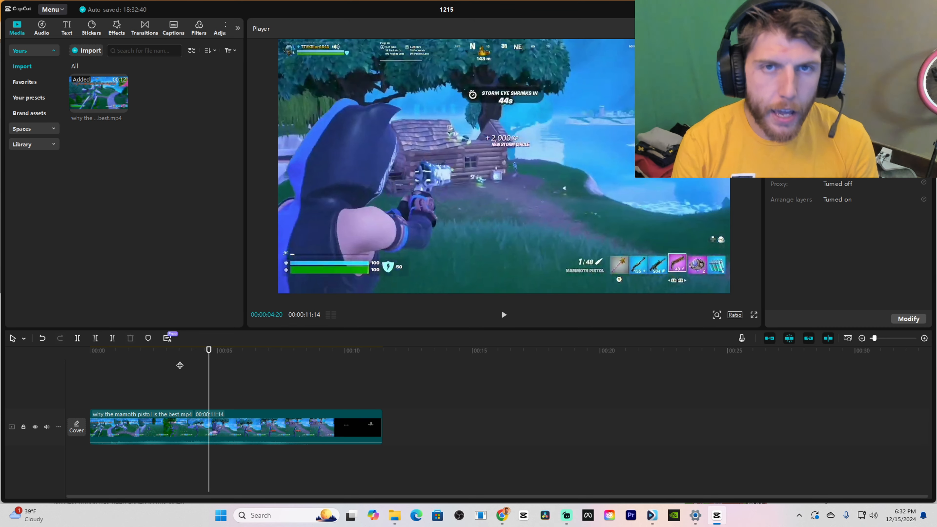
pyautogui.press('space')
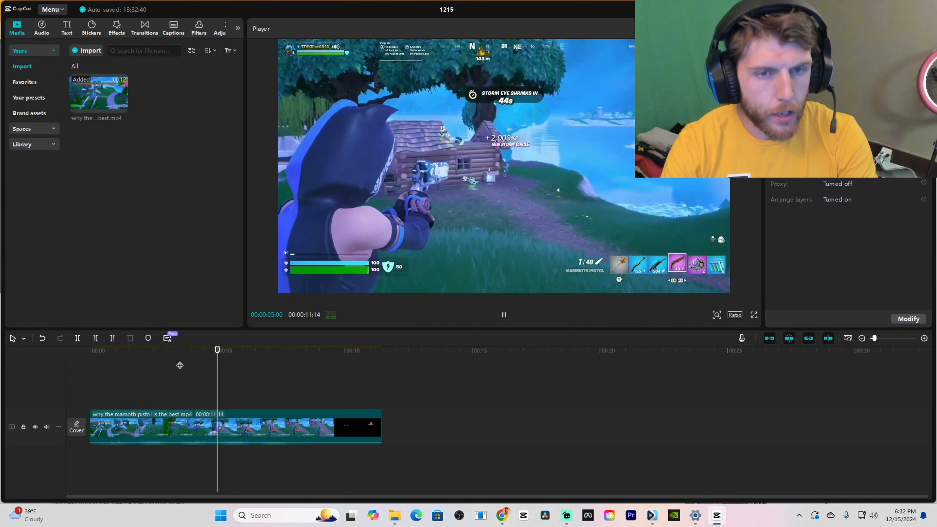
pyautogui.press('space')
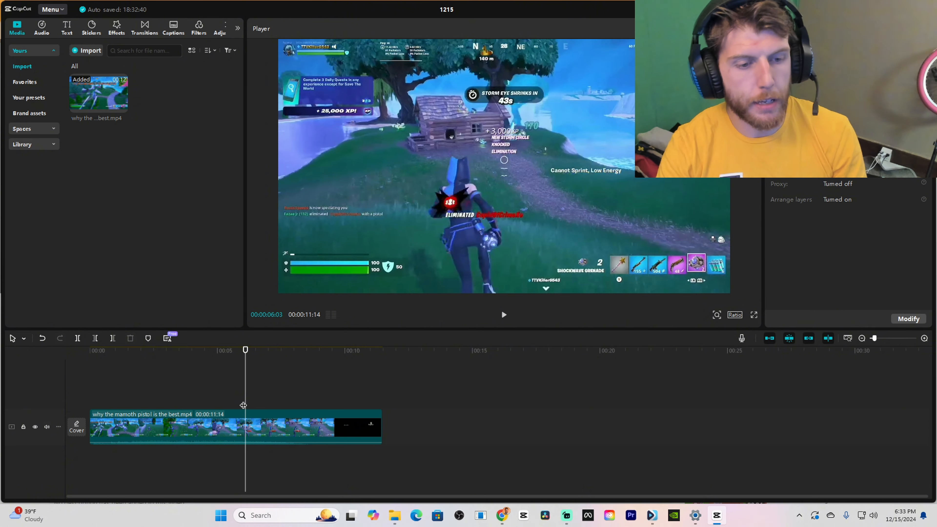
pyautogui.press('space')
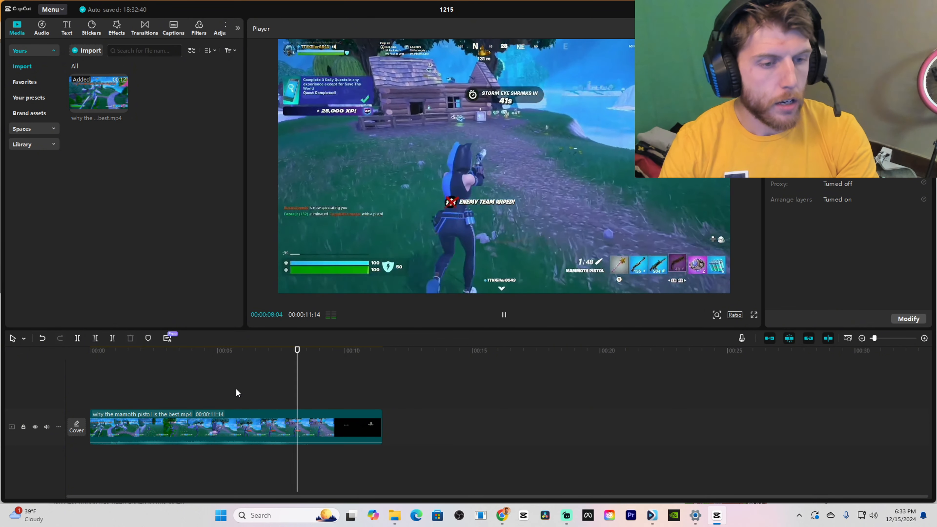
pyautogui.click(236, 391)
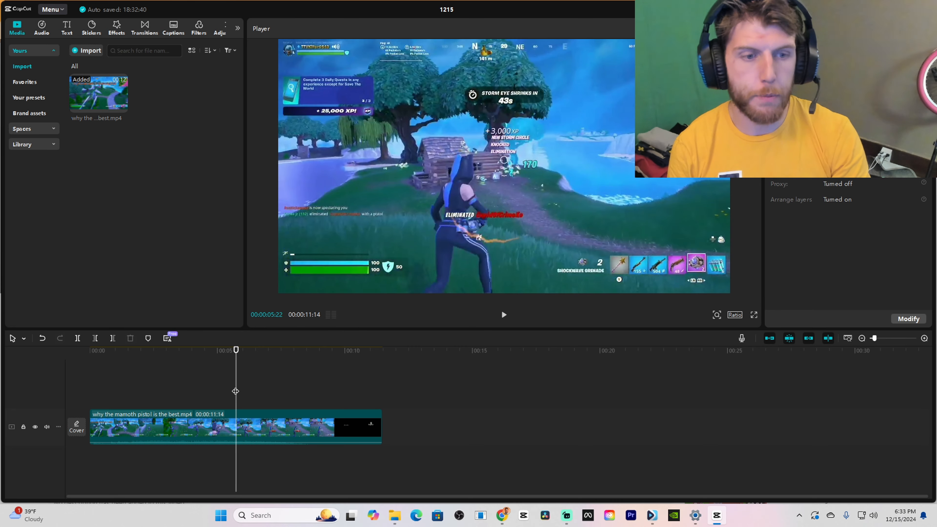
pyautogui.press('space')
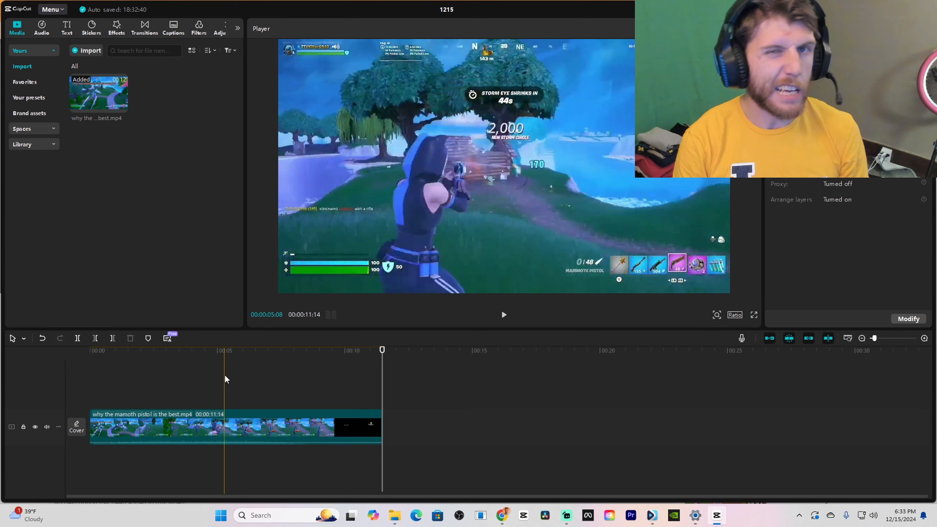
# Change the project's aspect ratio to vertical 9:16
pyautogui.click(118, 417)
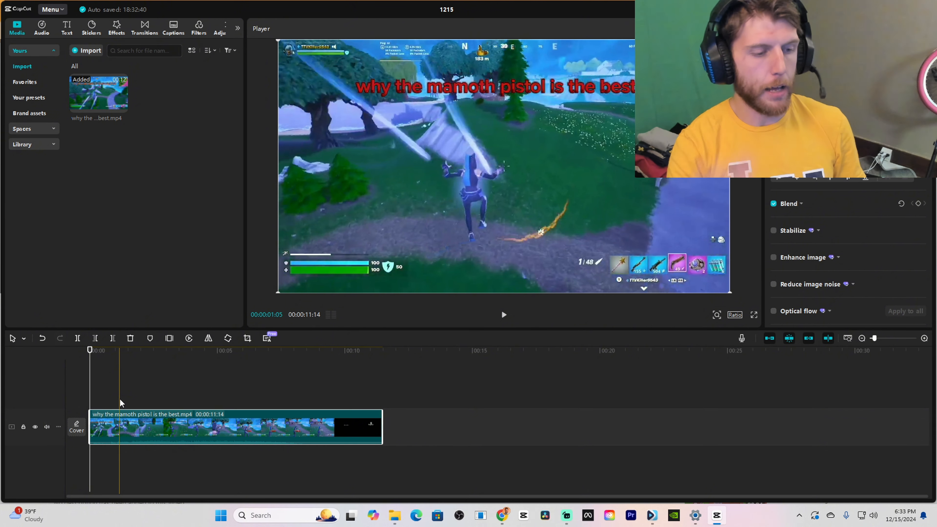
pyautogui.click(735, 316)
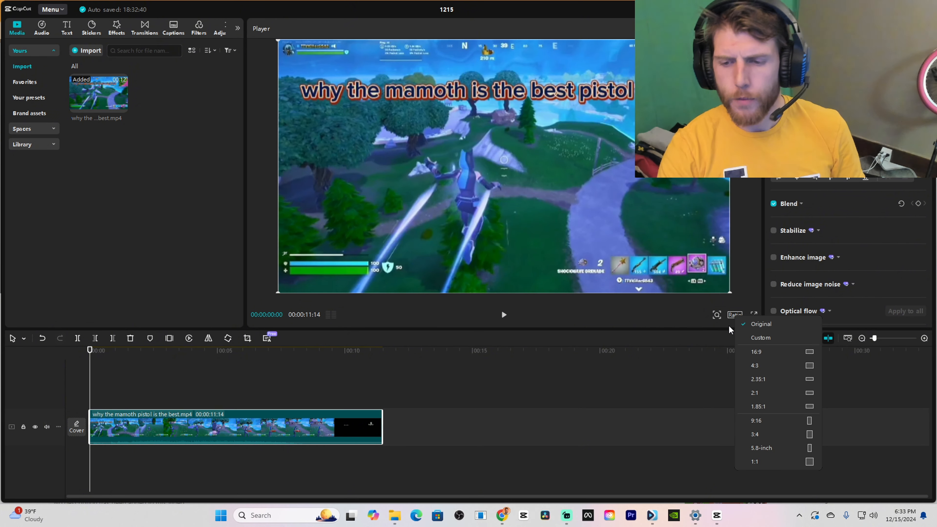
pyautogui.click(756, 421)
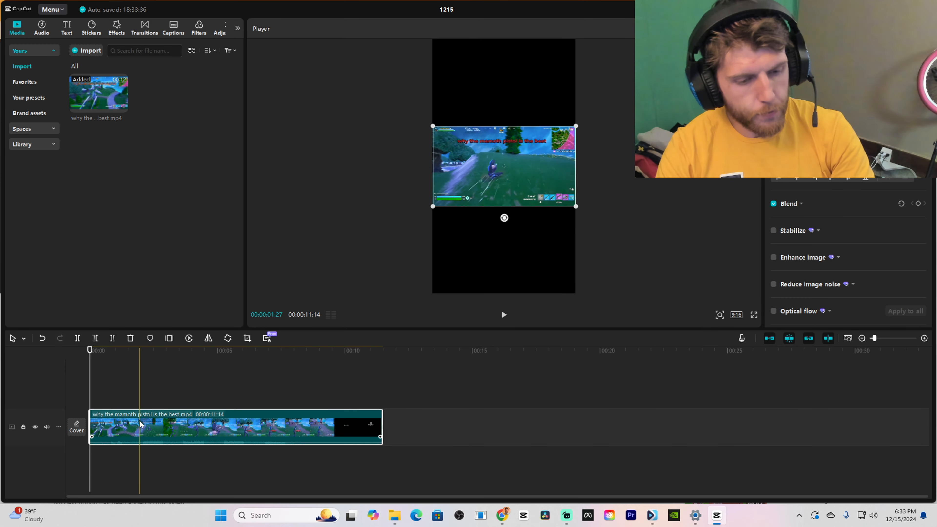
# Stack two copies of the clip on tracks above the original and enlarge the bottom clip to fill the vertical frame
pyautogui.moveTo(132, 428); pyautogui.dragTo(129, 390)
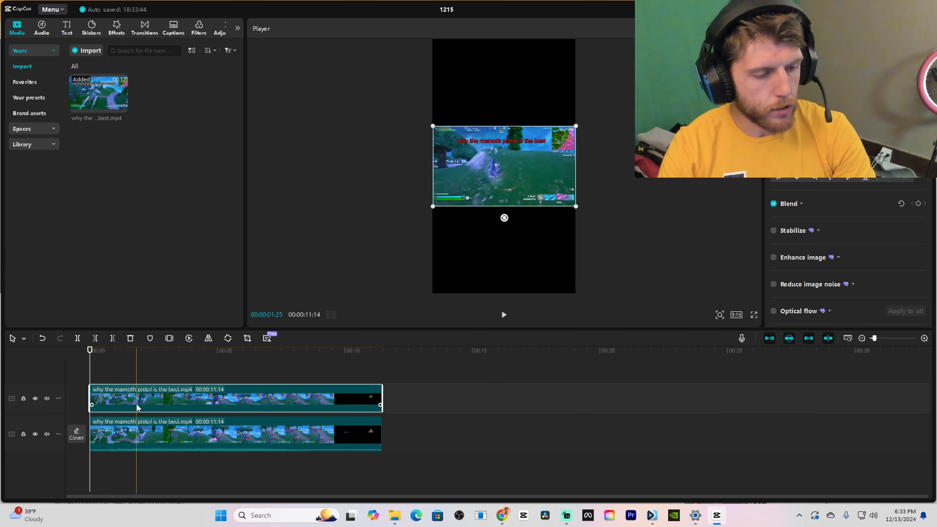
pyautogui.moveTo(119, 398); pyautogui.dragTo(119, 367)
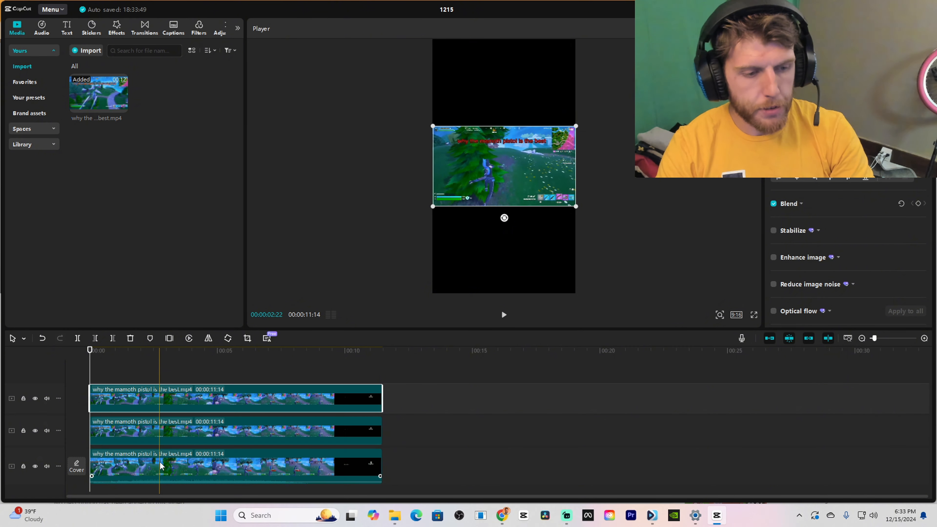
pyautogui.click(162, 464)
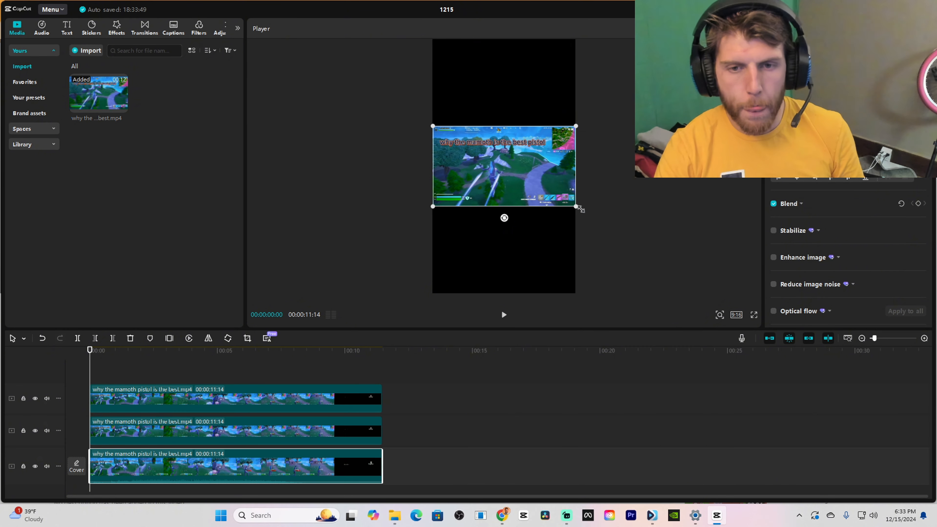
pyautogui.moveTo(577, 207); pyautogui.dragTo(815, 328)
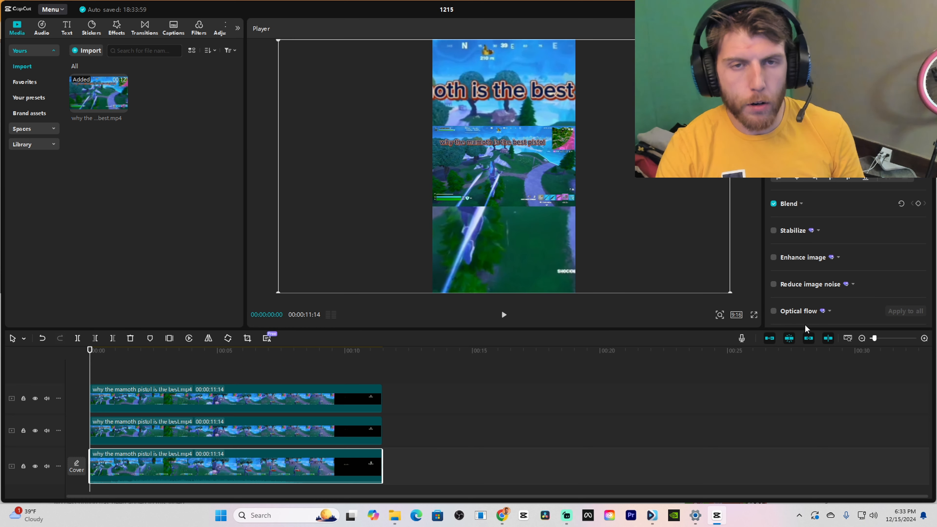
# Search the video effects for "blur", add the first Blur effect and extend it over the full length of the clips
pyautogui.click(117, 26)
pyautogui.click(132, 49)
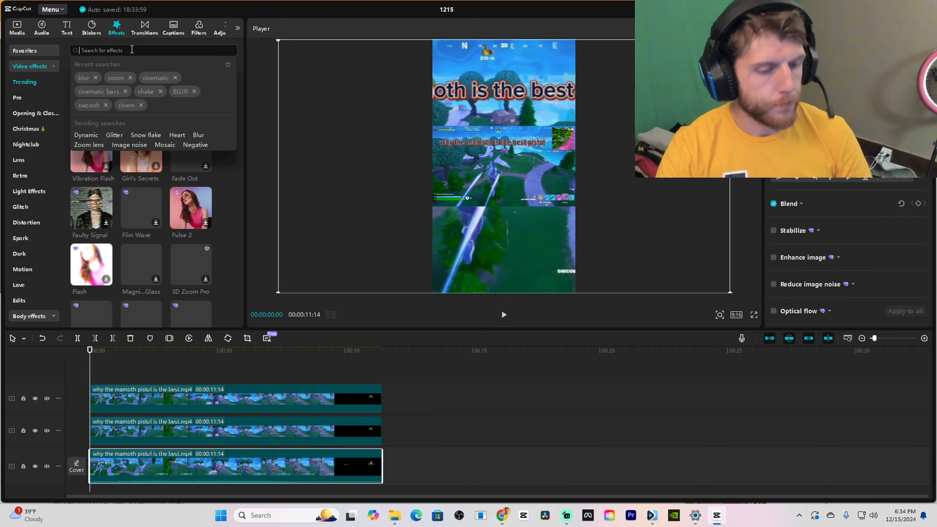
pyautogui.write('blur')
pyautogui.press('Return')
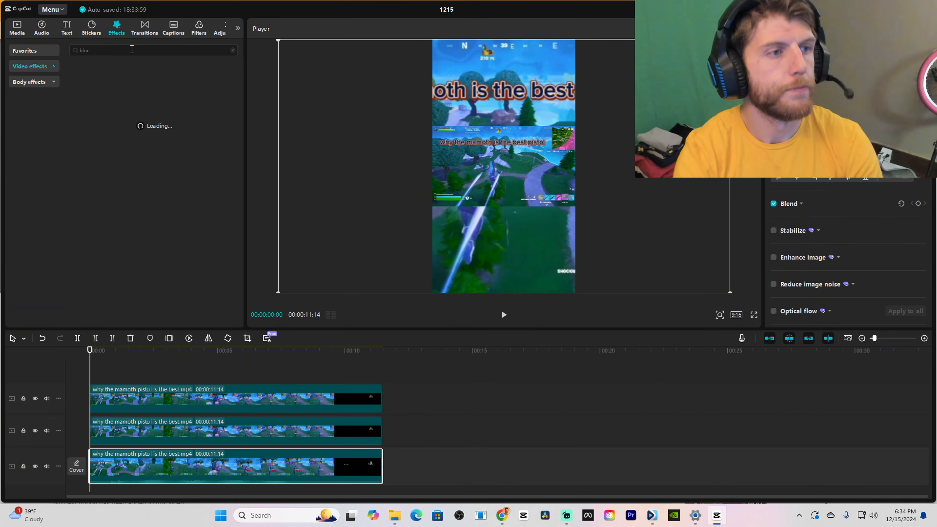
pyautogui.moveTo(104, 108)
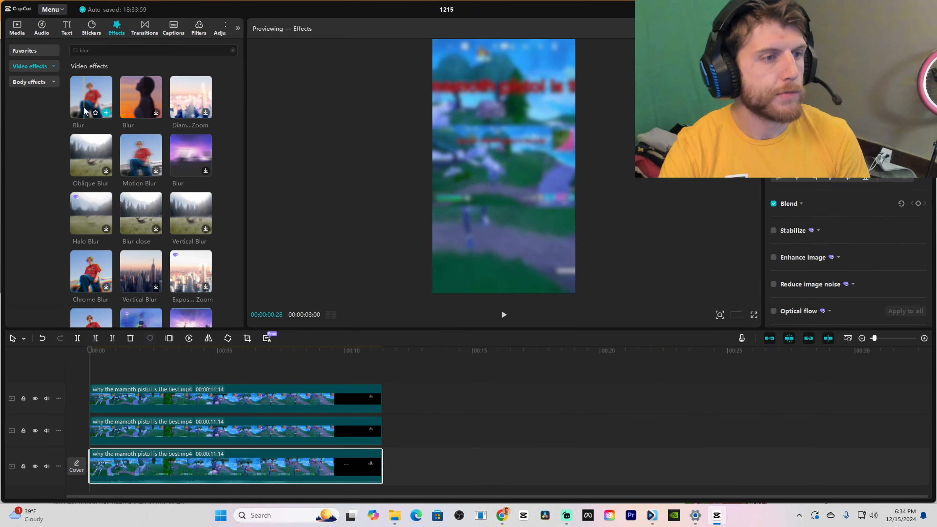
pyautogui.click(106, 111)
pyautogui.moveTo(166, 390); pyautogui.dragTo(383, 390)
pyautogui.scroll(-3, 346, 410)
pyautogui.scroll(1, 285, 389)
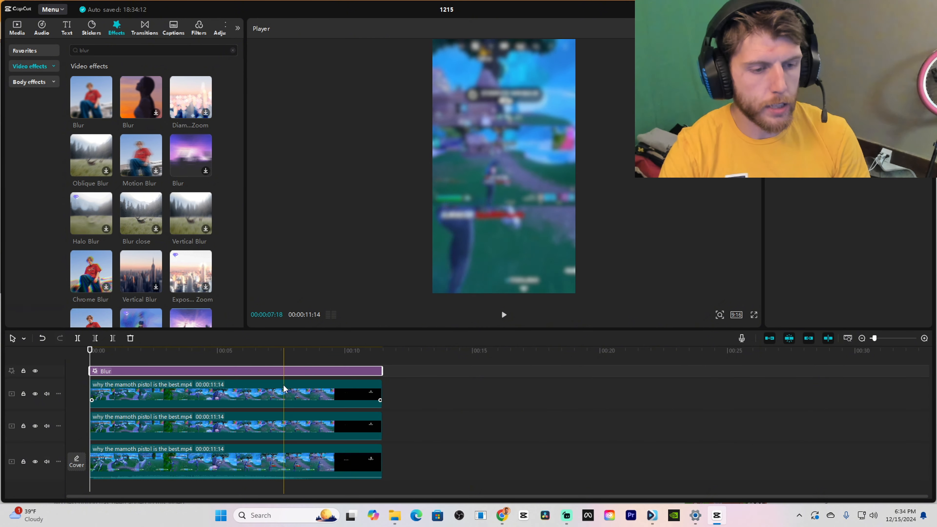
# Place the Blur effect directly above the bottom clip on the timeline and set its blur amount to 100
pyautogui.moveTo(279, 373); pyautogui.dragTo(268, 449)
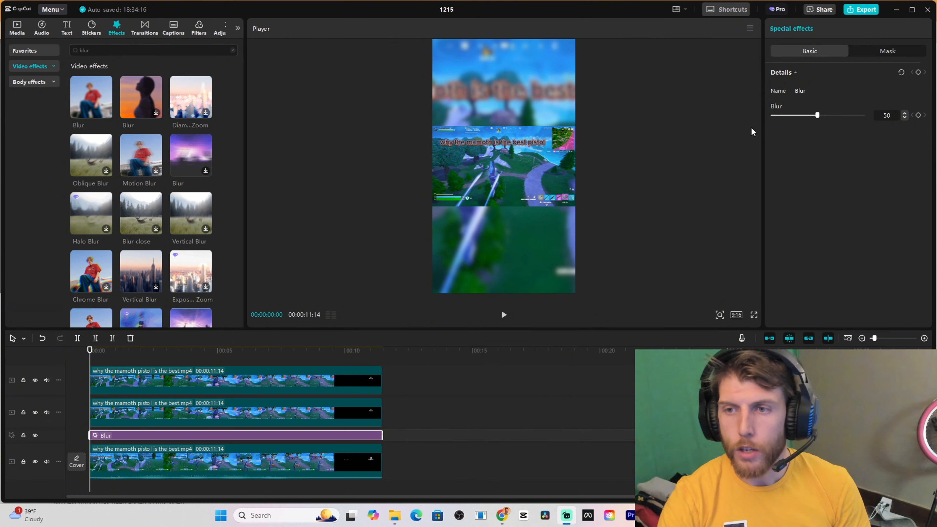
pyautogui.moveTo(827, 123); pyautogui.dragTo(898, 125)
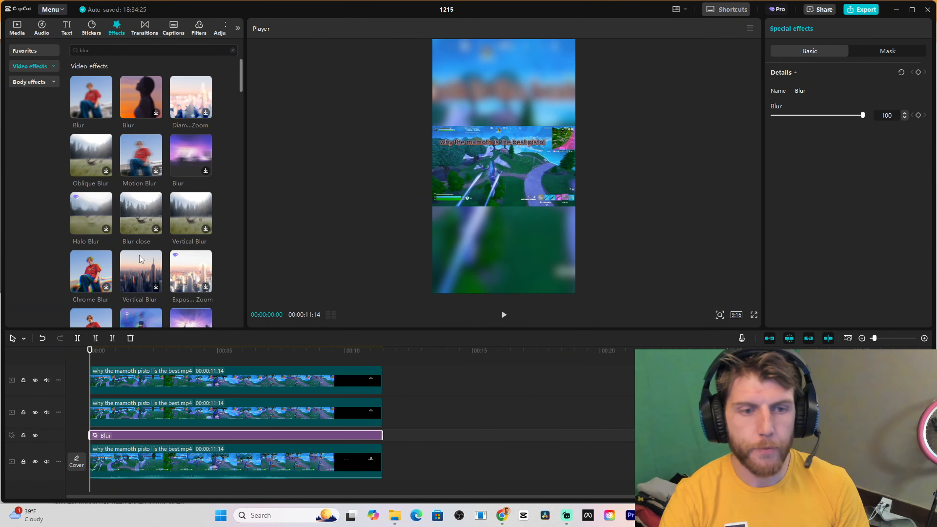
# Delete the topmost copy of the gameplay clip from the timeline
pyautogui.click(106, 411)
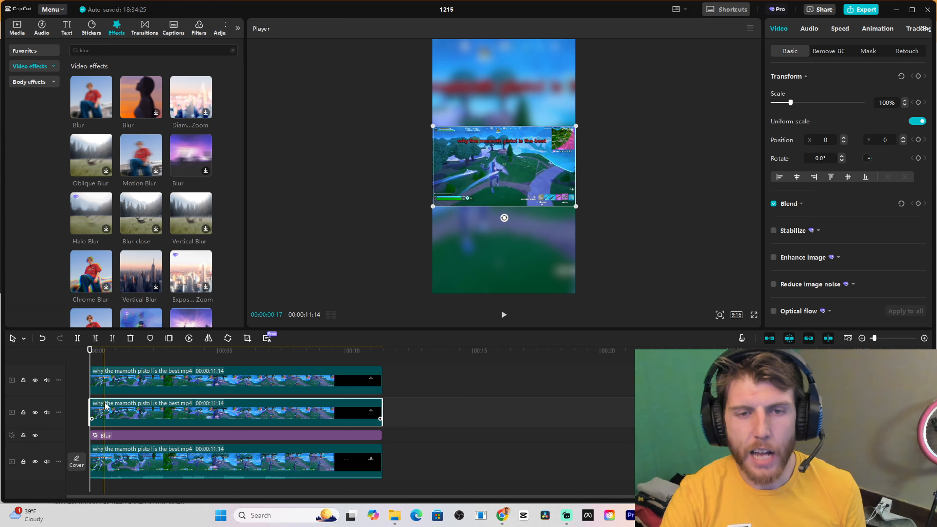
pyautogui.click(128, 384)
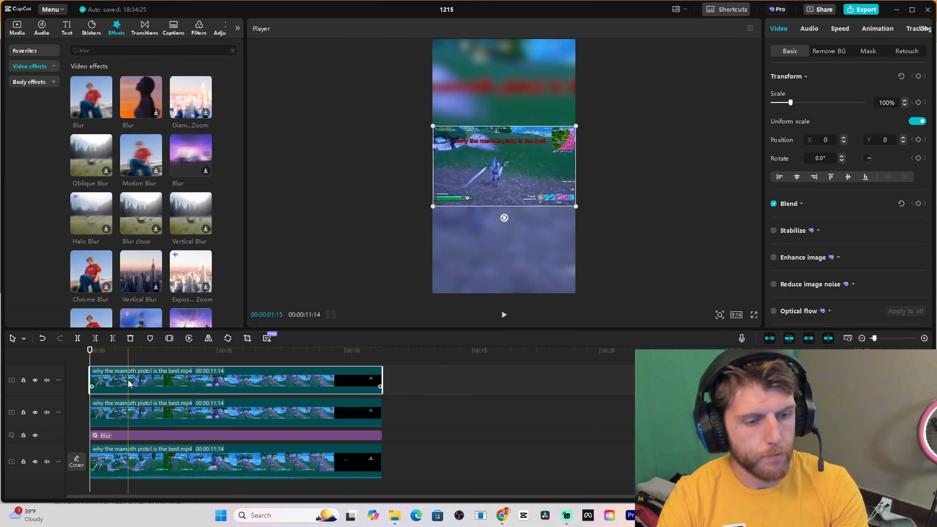
pyautogui.press('Delete')
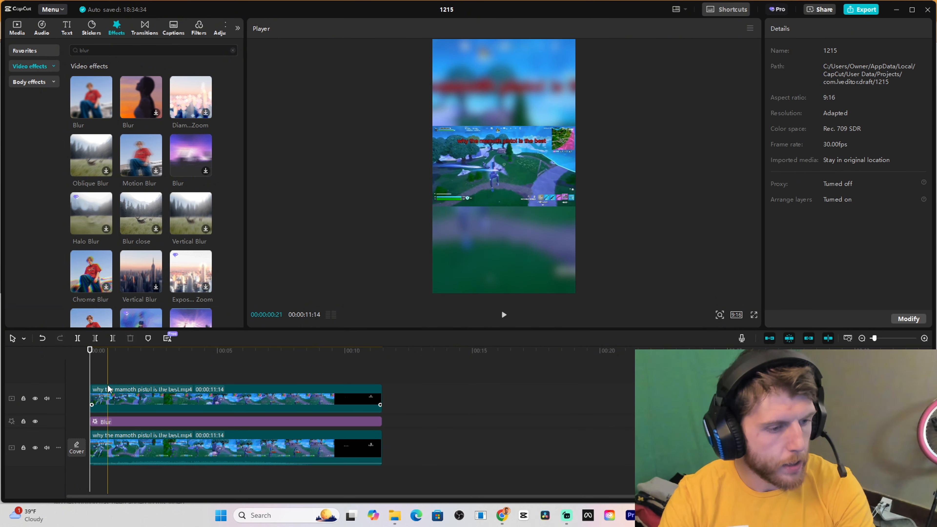
# Enlarge the upper clip to about 222% and shift it horizontally to about X 284 so the character sits in the frame
pyautogui.click(106, 396)
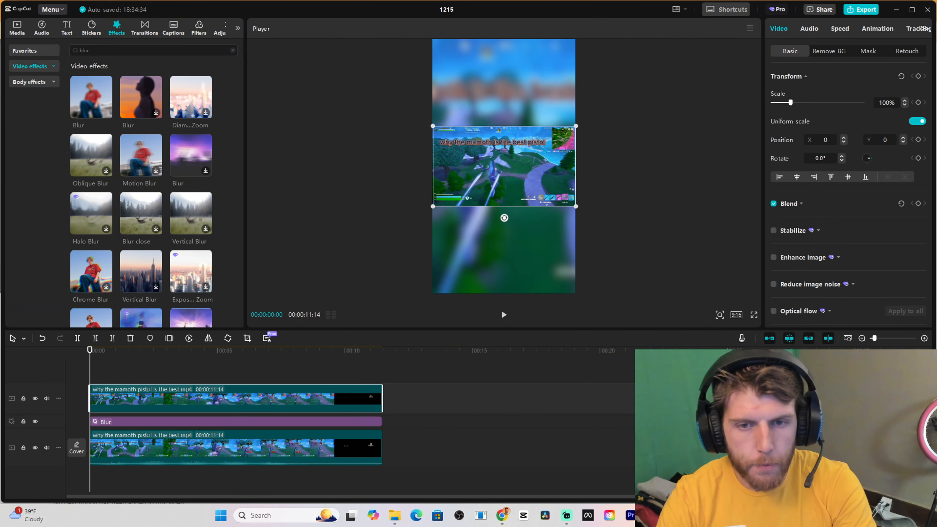
pyautogui.moveTo(578, 209); pyautogui.dragTo(701, 291)
pyautogui.moveTo(523, 227)
pyautogui.mouseDown()
pyautogui.moveTo(547, 229)
pyautogui.moveTo(534, 226)
pyautogui.mouseUp()
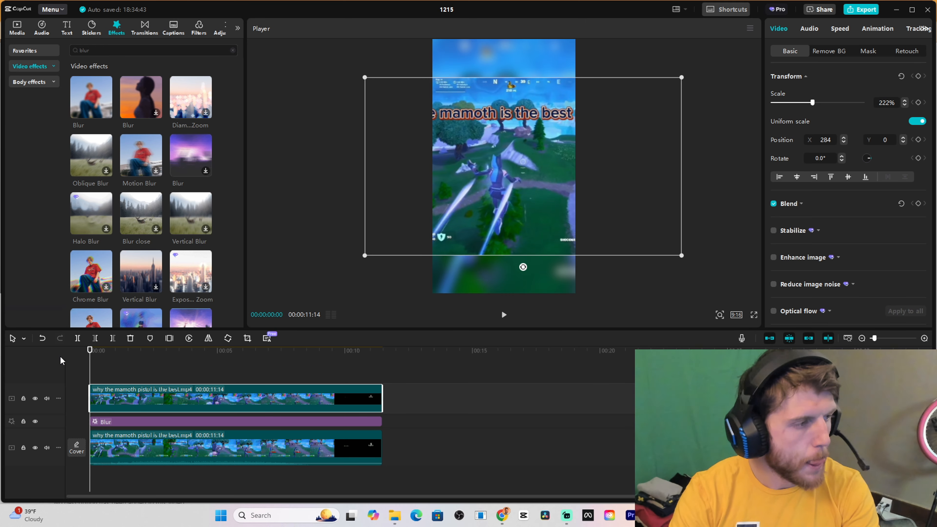
# Cut away everything before 00:00:02:07 from both clips and the Blur effect, and align the upper clip with the timeline start
pyautogui.click(146, 364)
pyautogui.click(127, 362)
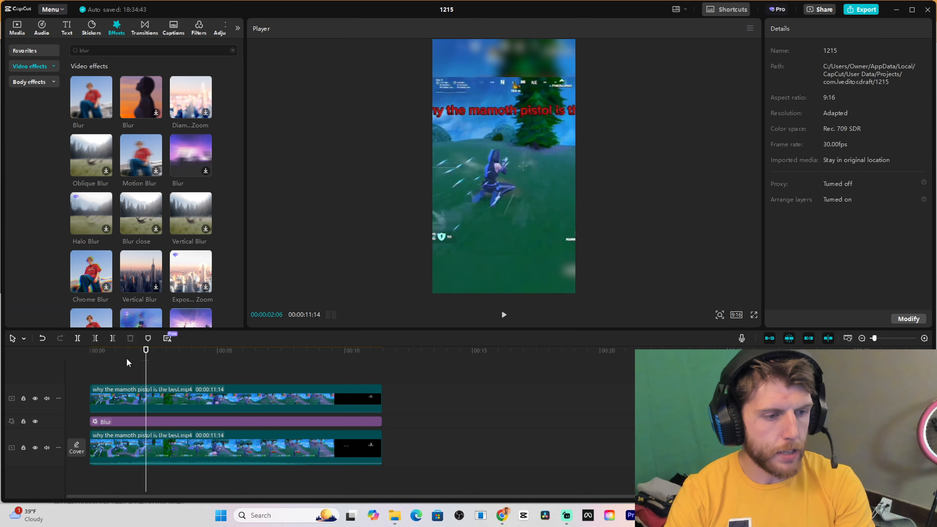
pyautogui.click(99, 360)
pyautogui.press('space')
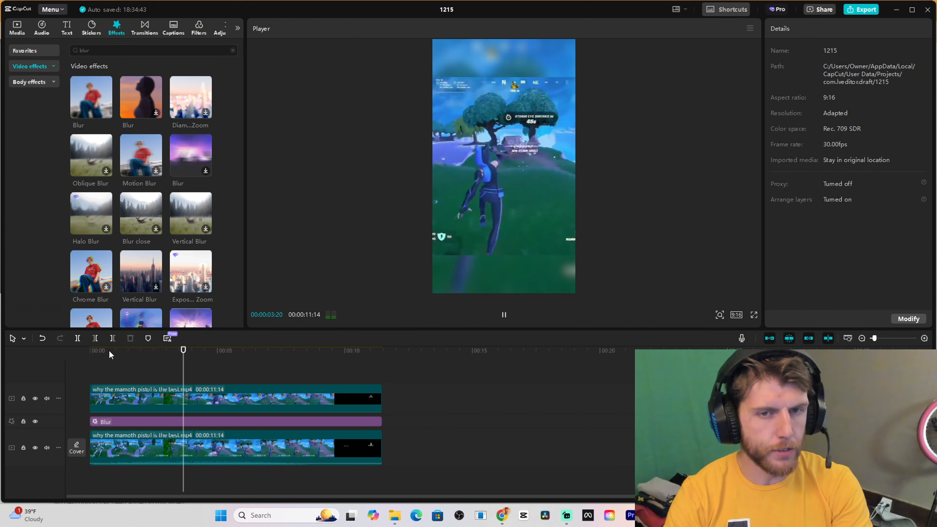
pyautogui.click(157, 437)
pyautogui.hotkey('ctrl', 'a')
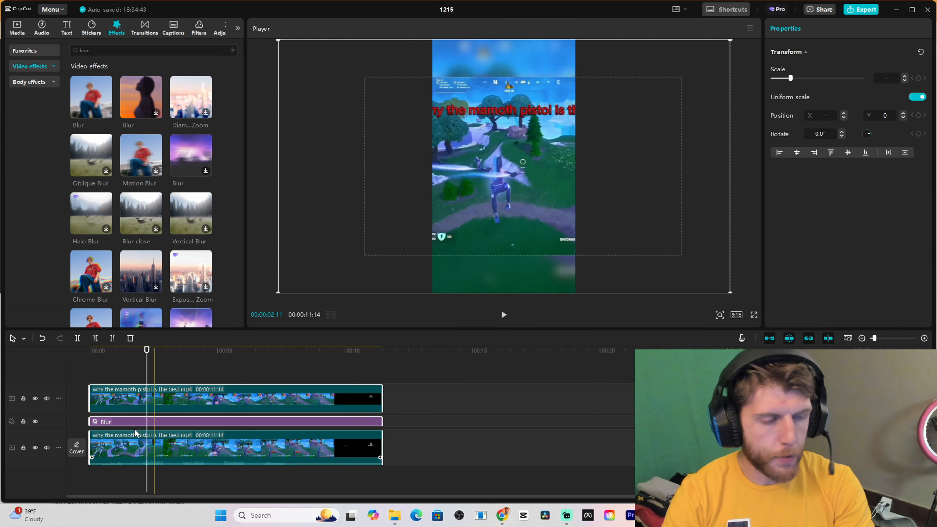
pyautogui.click(96, 339)
pyautogui.click(134, 406)
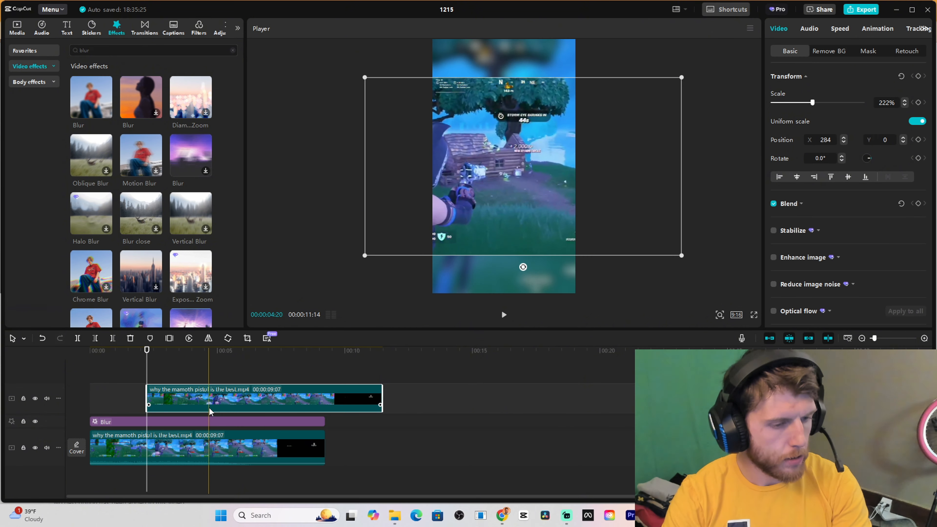
# Play the edit to find its end point and trim both clips and the Blur effect to end at 00:00:04:13
pyautogui.click(65, 350)
pyautogui.press('space')
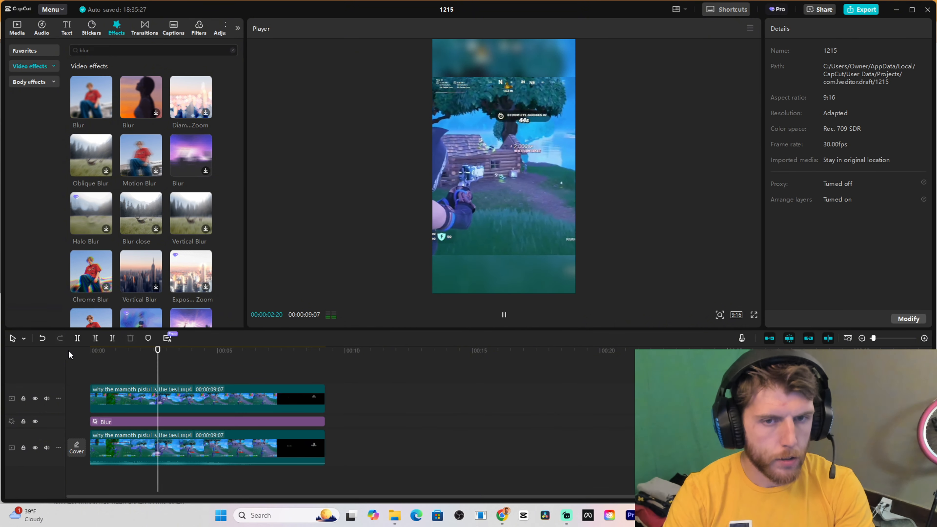
pyautogui.moveTo(69, 350); pyautogui.dragTo(205, 419)
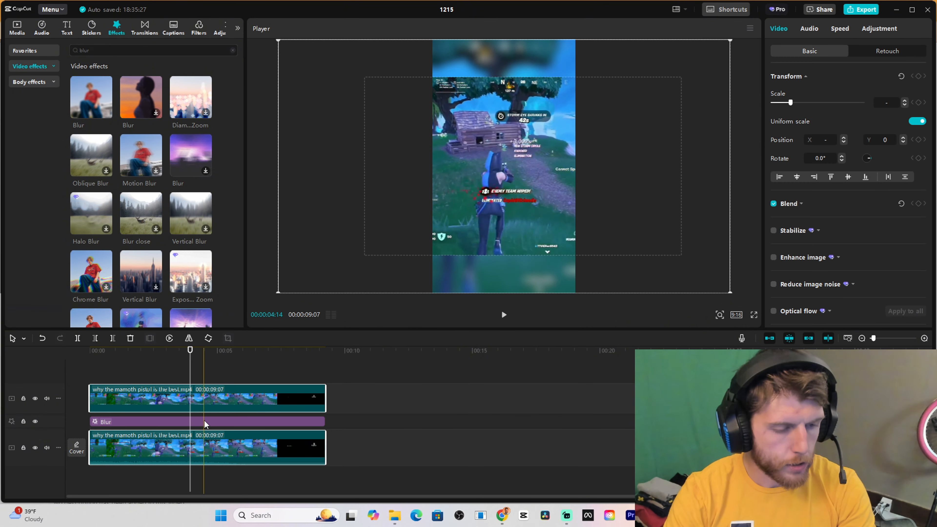
pyautogui.click(203, 367)
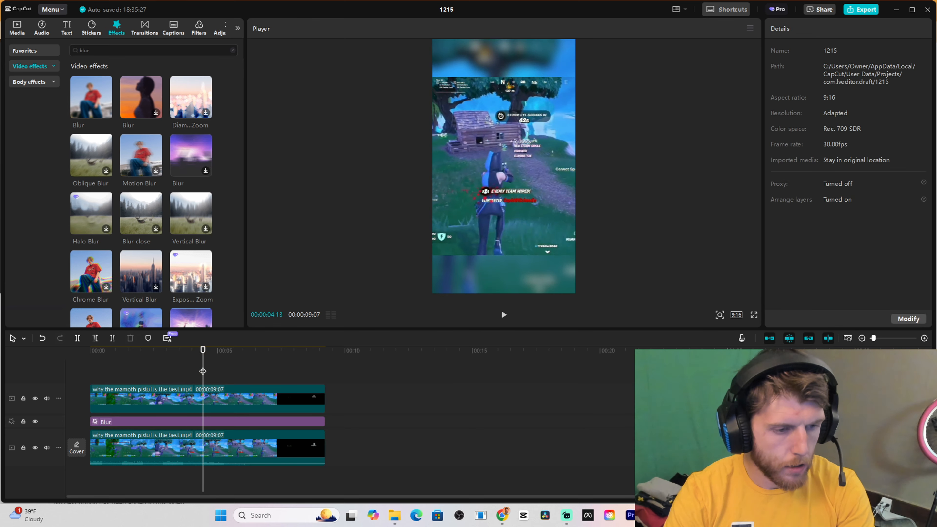
pyautogui.click(212, 394)
pyautogui.hotkey('ctrl', 'a')
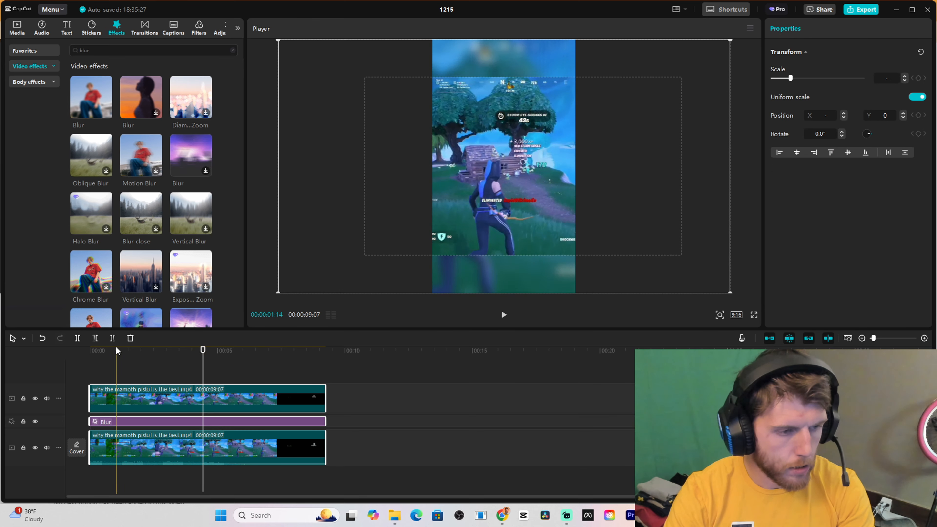
pyautogui.click(113, 338)
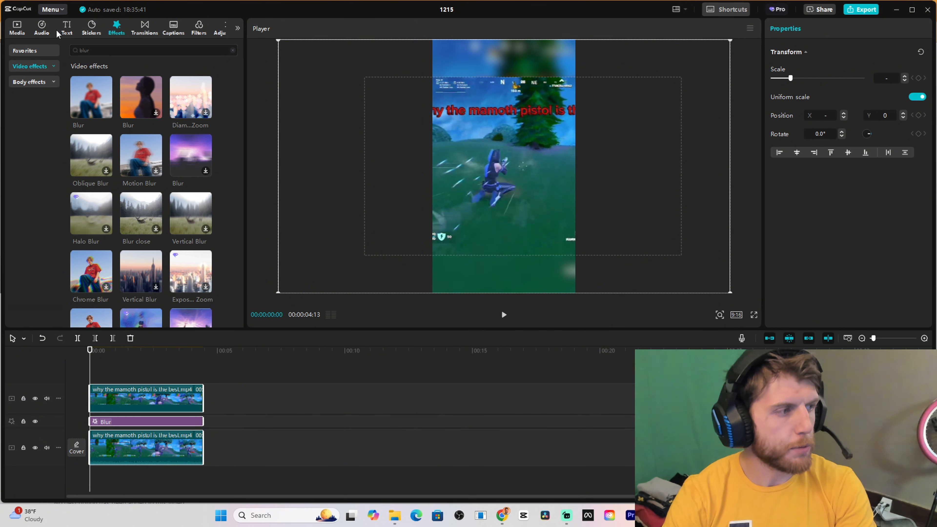
# Add a default text at the start reading "Best Gun In the game?" and move it up over the clip's red caption
pyautogui.click(66, 28)
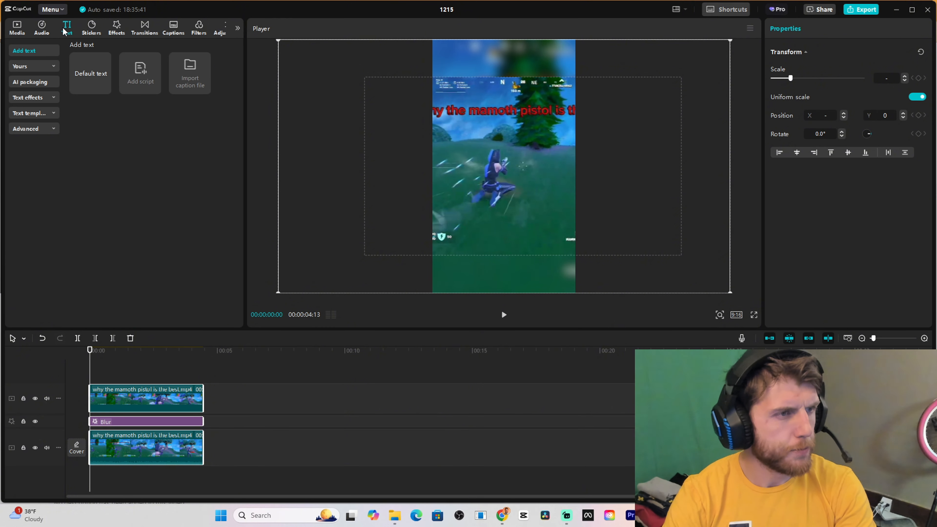
pyautogui.click(104, 88)
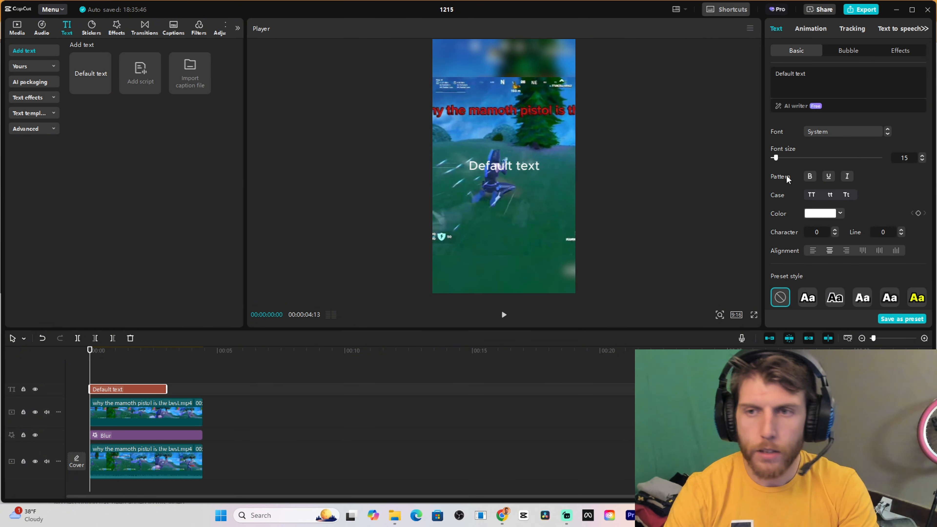
pyautogui.tripleClick(816, 76)
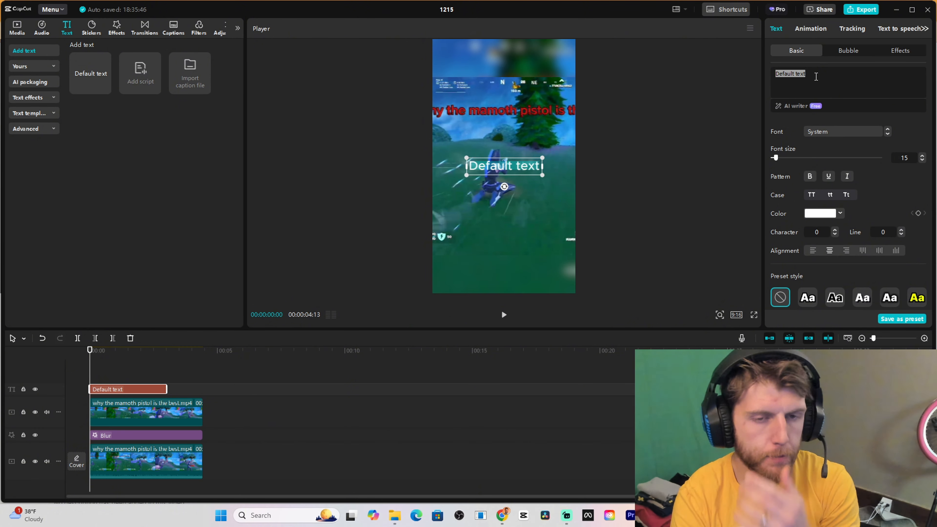
pyautogui.write('Best Gun In the game?')
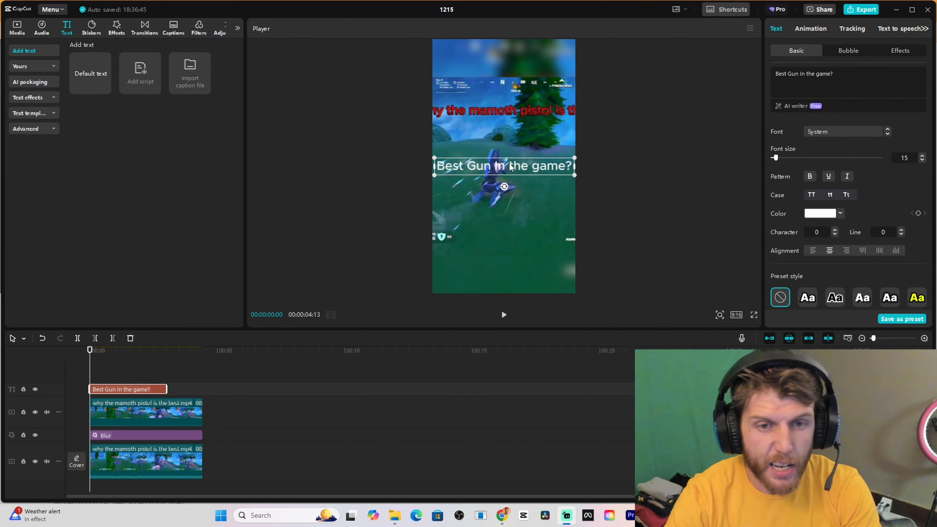
pyautogui.moveTo(510, 167); pyautogui.dragTo(510, 112)
# Apply the preset style with black letters on a white background to the title and shrink it slightly to fit the frame width
pyautogui.scroll(-1, 816, 239)
pyautogui.scroll(-2, 816, 239)
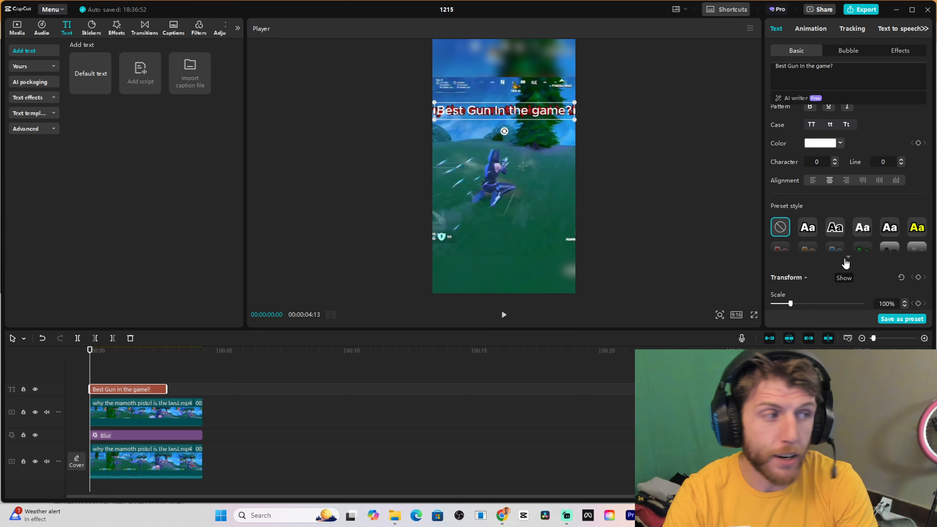
pyautogui.click(845, 259)
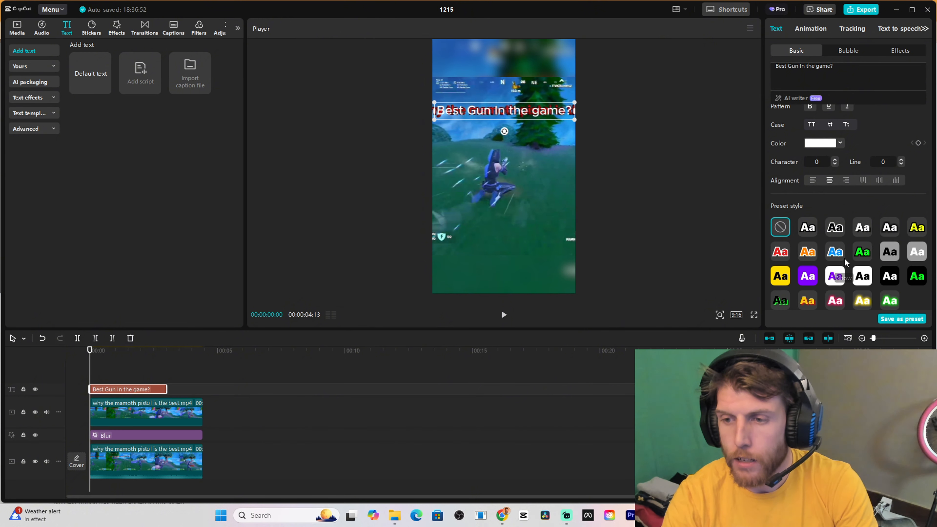
pyautogui.click(862, 277)
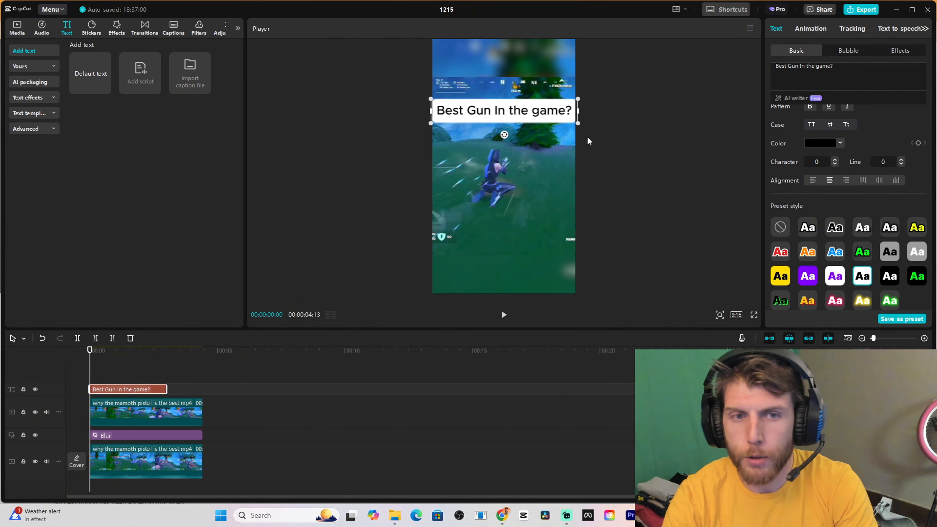
pyautogui.moveTo(578, 98); pyautogui.dragTo(576, 100)
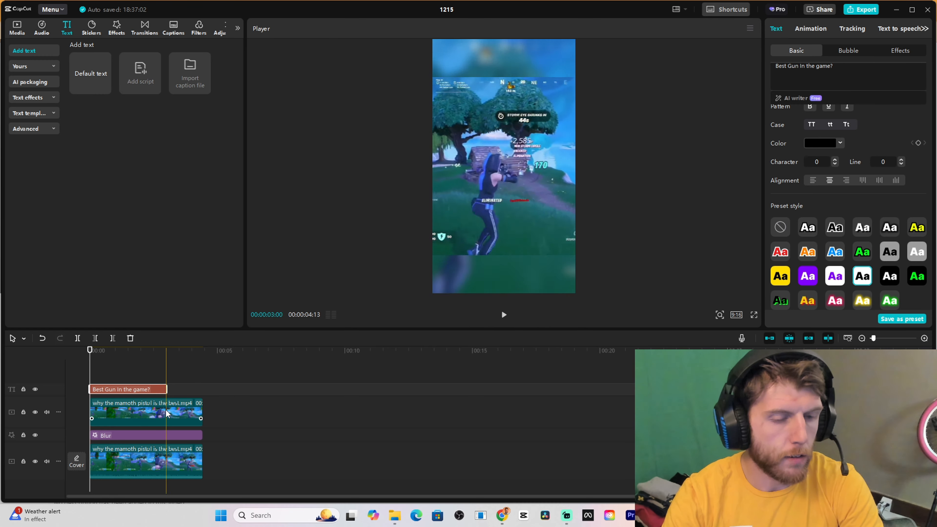
# Play the opening of the edit to check the title, and nudge the title slightly lower in the frame
pyautogui.click(62, 356)
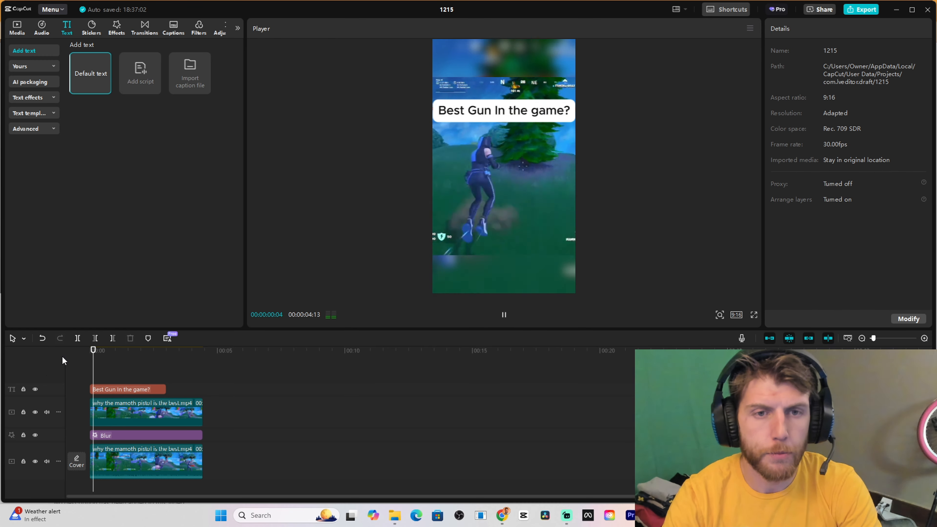
pyautogui.press('space')
pyautogui.press('space')
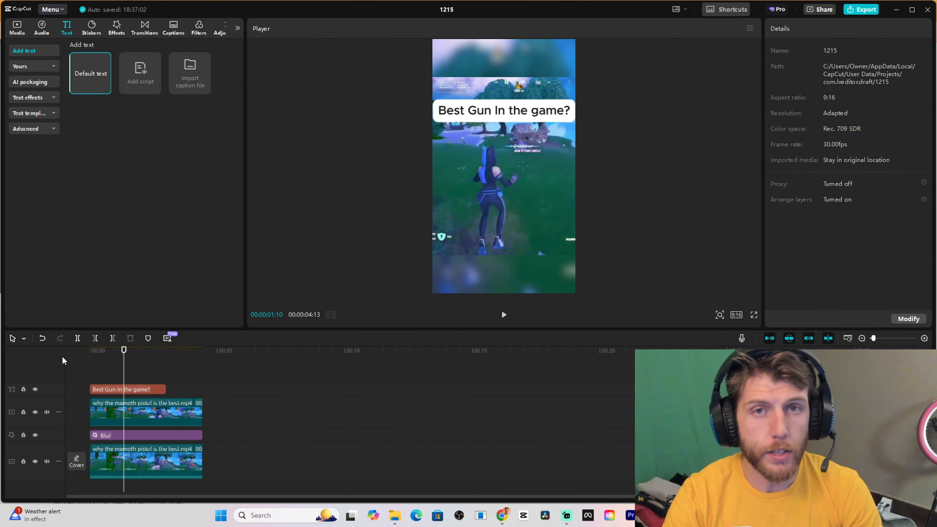
pyautogui.click(476, 116)
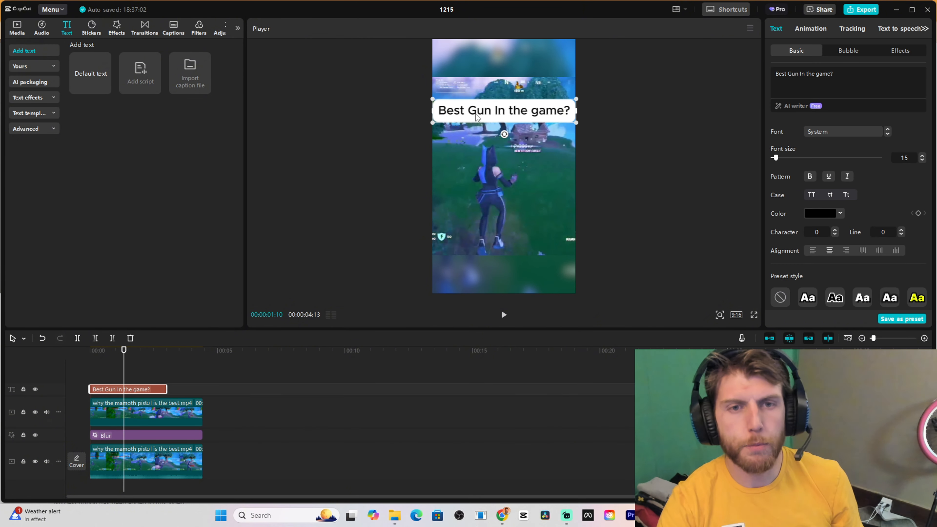
pyautogui.moveTo(483, 122)
pyautogui.mouseDown()
pyautogui.moveTo(481, 178)
pyautogui.moveTo(480, 113)
pyautogui.mouseUp()
# Shorten the title clip on the timeline so it ends at about 1.6 seconds
pyautogui.moveTo(135, 350); pyautogui.dragTo(45, 359)
pyautogui.moveTo(166, 388); pyautogui.dragTo(134, 387)
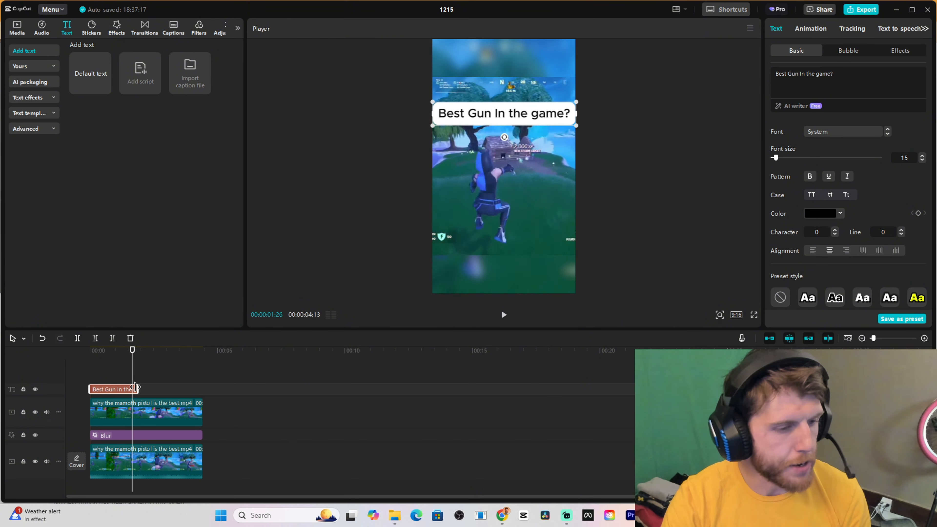
pyautogui.click(122, 359)
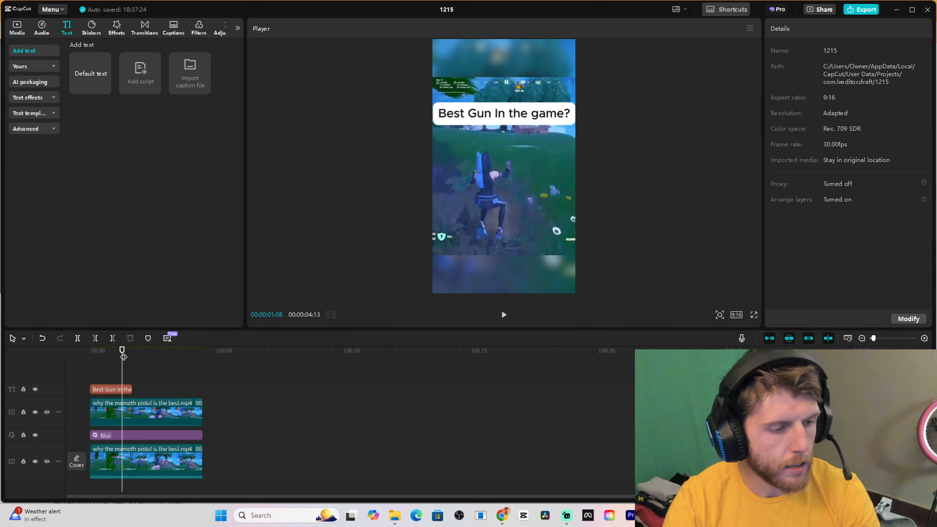
# Play the edit from the beginning to check the title's timing, and return the playhead to the start
pyautogui.moveTo(122, 354); pyautogui.dragTo(29, 358)
pyautogui.press('space')
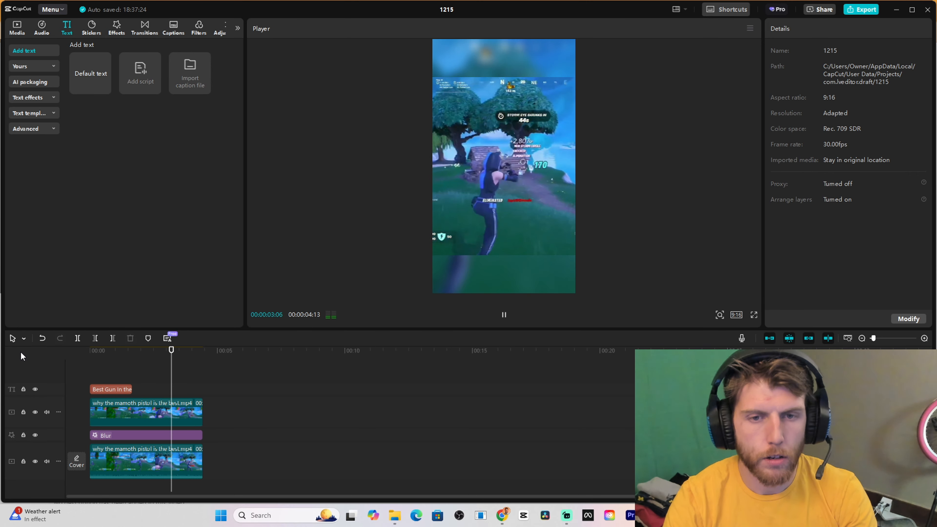
pyautogui.moveTo(121, 360); pyautogui.dragTo(32, 362)
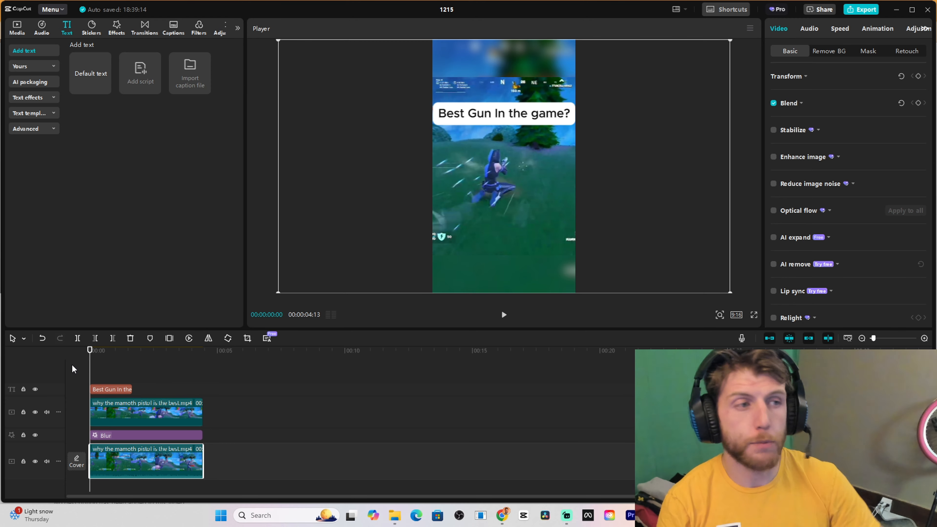
pyautogui.click(98, 360)
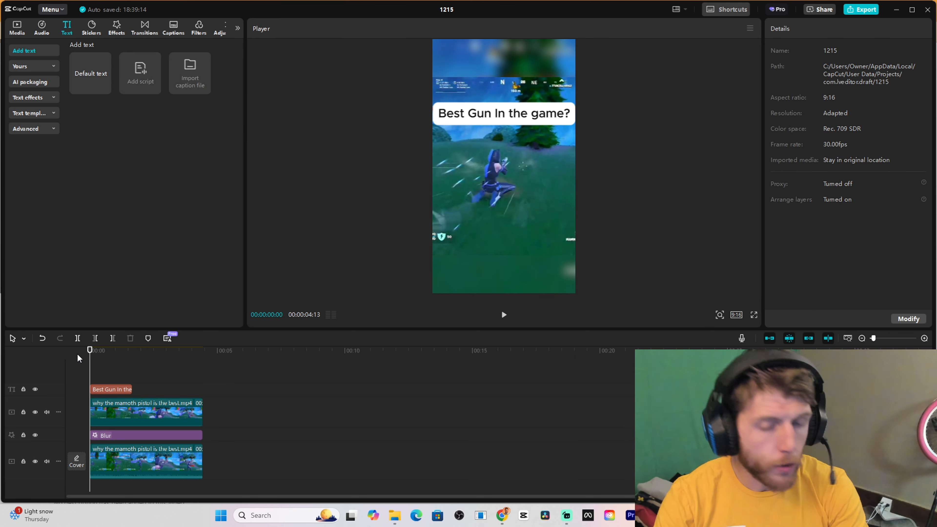
pyautogui.click(79, 352)
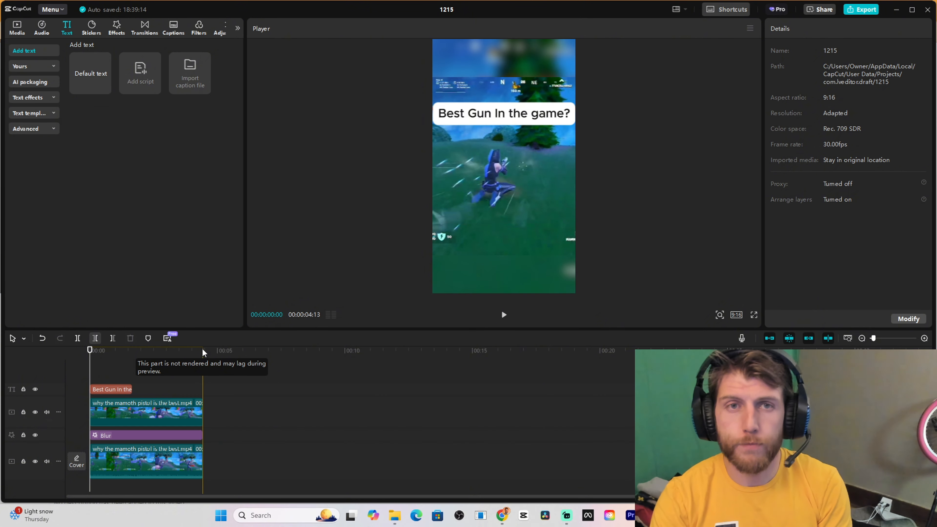